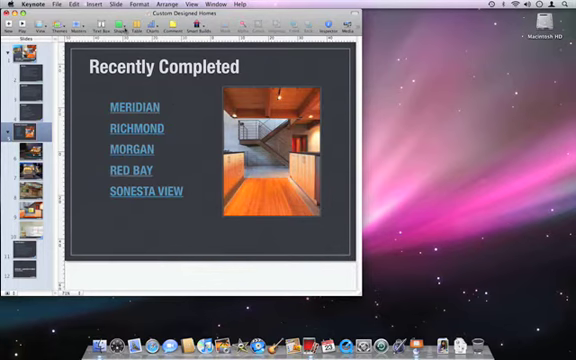
# Insert a blue star shape and position it just left of the MERIDIAN project name.
pyautogui.click(121, 25)
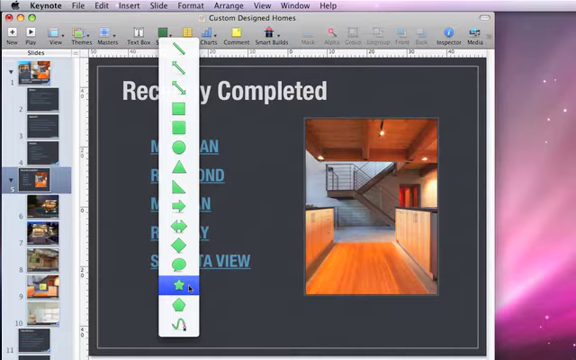
pyautogui.click(189, 289)
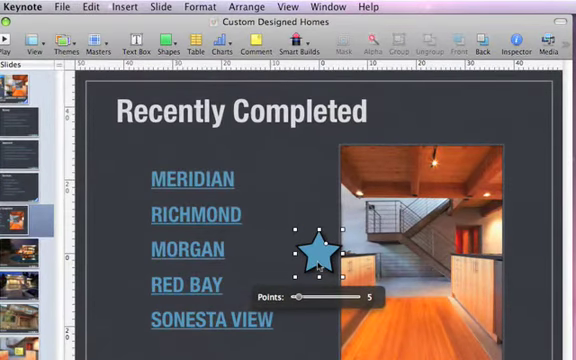
pyautogui.moveTo(320, 265); pyautogui.dragTo(124, 205)
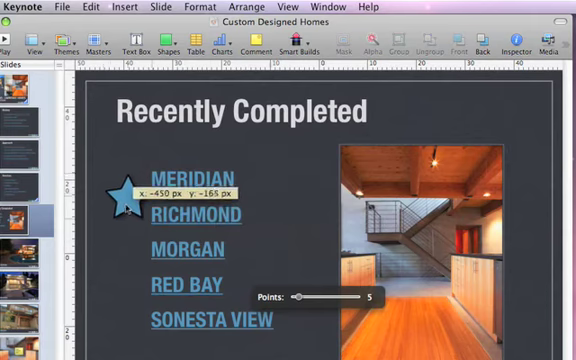
pyautogui.moveTo(124, 205)
pyautogui.mouseDown()
pyautogui.moveTo(121, 190)
pyautogui.moveTo(136, 184)
pyautogui.mouseUp()
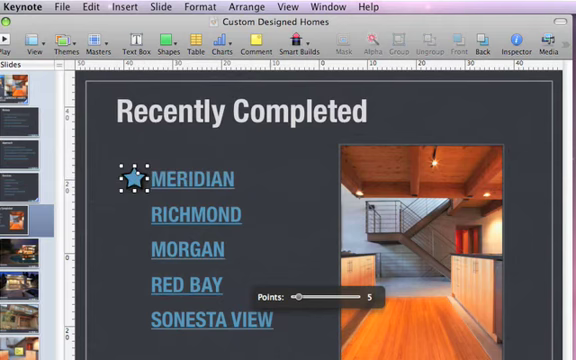
pyautogui.press('Escape')
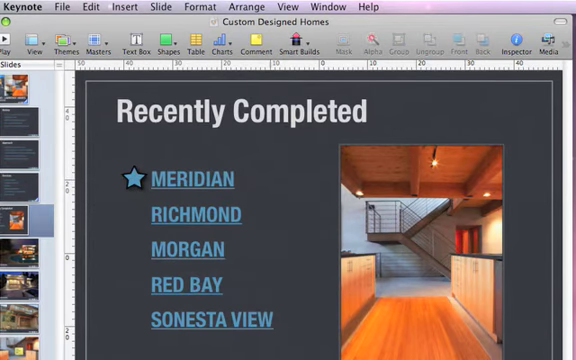
# Draw a blue arrow from beside SONESTA VIEW onto the photo, nudged up to align.
pyautogui.click(175, 45)
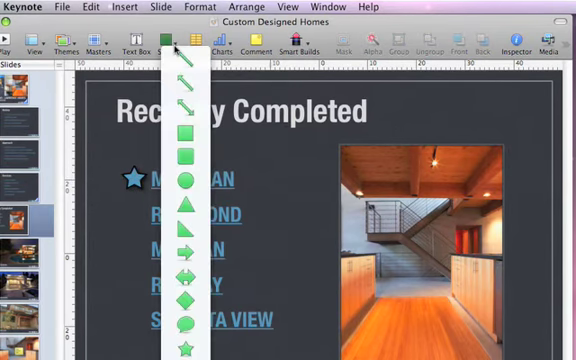
pyautogui.click(185, 251)
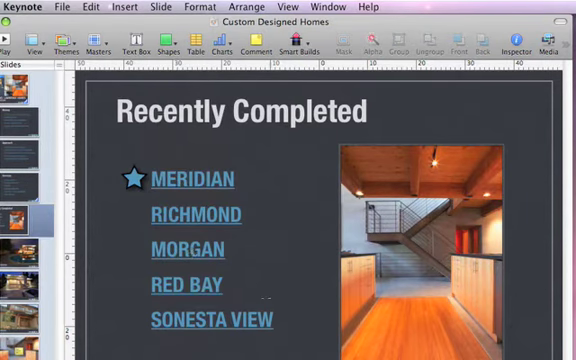
pyautogui.moveTo(282, 314); pyautogui.dragTo(418, 338)
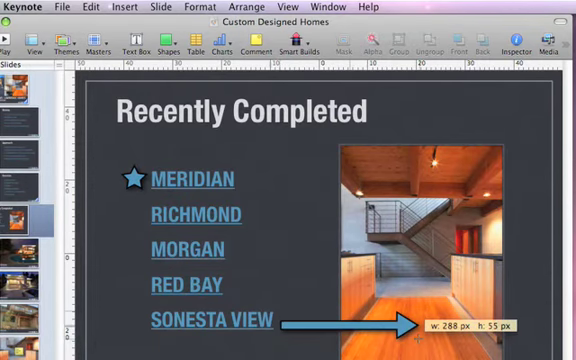
pyautogui.moveTo(418, 338); pyautogui.dragTo(418, 338)
pyautogui.moveTo(357, 326); pyautogui.dragTo(358, 320)
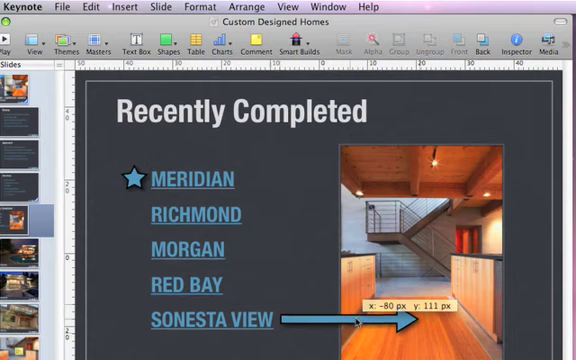